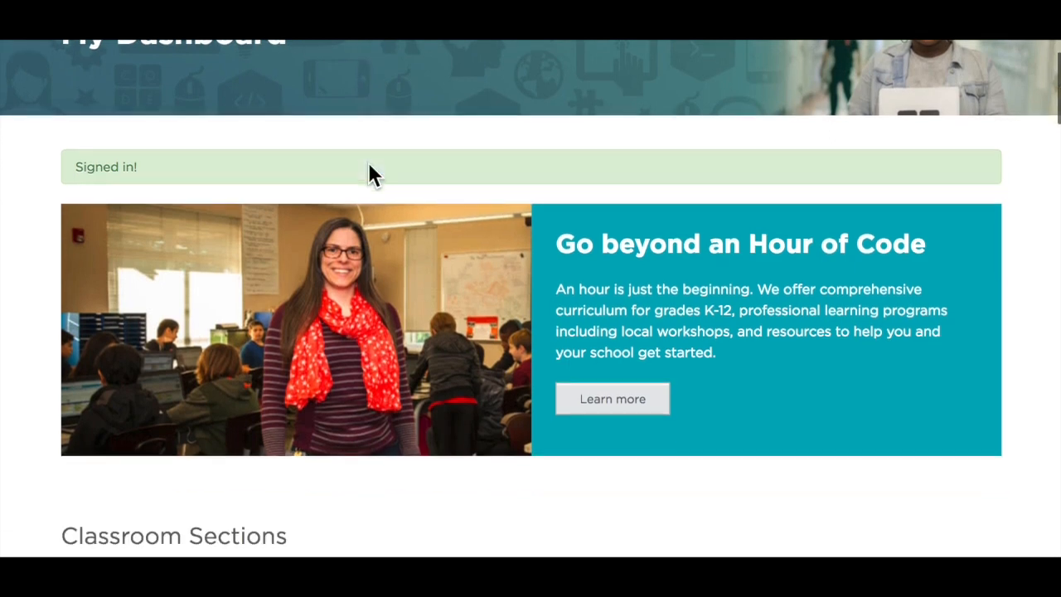
{"action": "scroll", "coordinate": [368, 164], "scroll_direction": "down", "scroll_amount": 2}
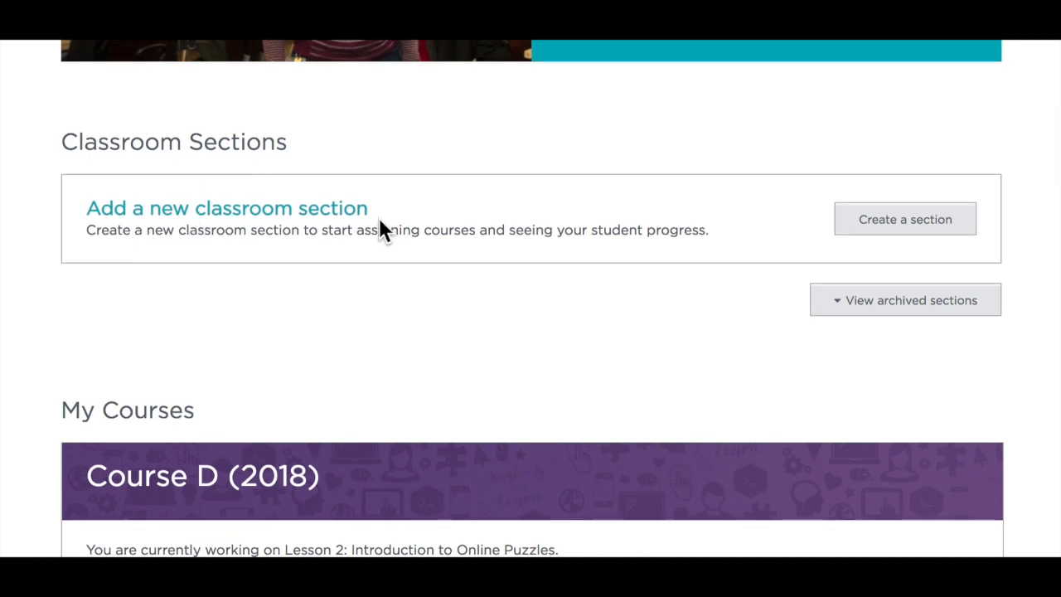
Create a new classroom section that uses picture logins for the students
{"action": "left_click", "coordinate": [889, 218]}
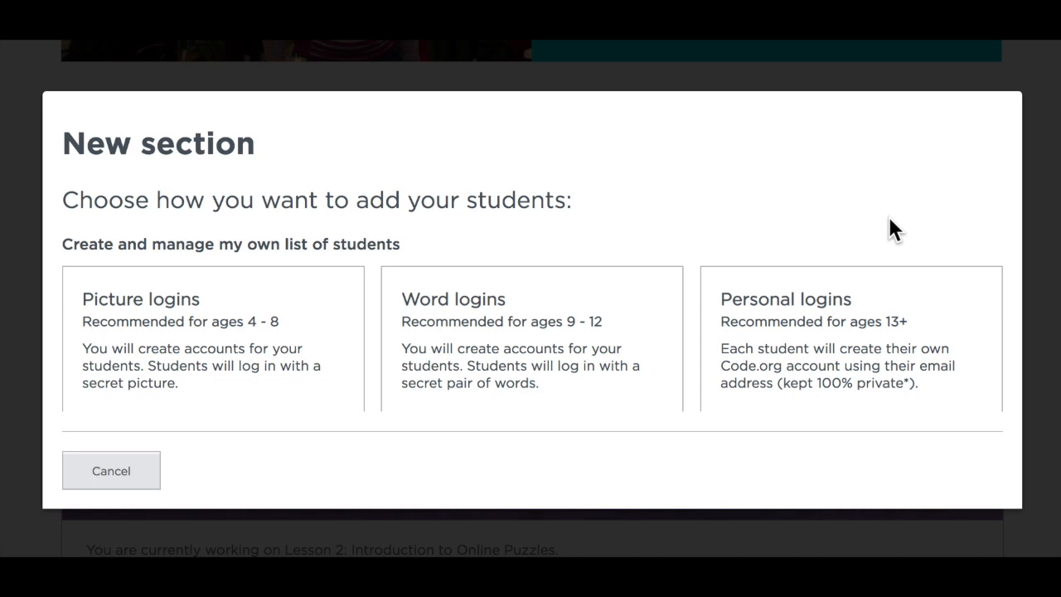
{"action": "scroll", "coordinate": [888, 214], "scroll_direction": "down", "scroll_amount": 2}
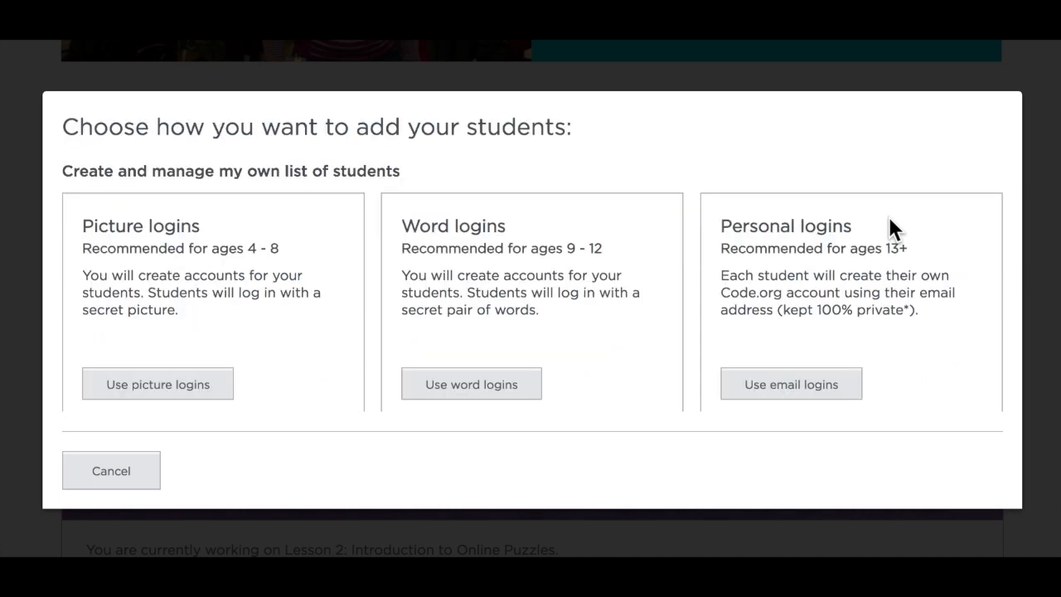
{"action": "scroll", "coordinate": [889, 219], "scroll_direction": "down", "scroll_amount": 5}
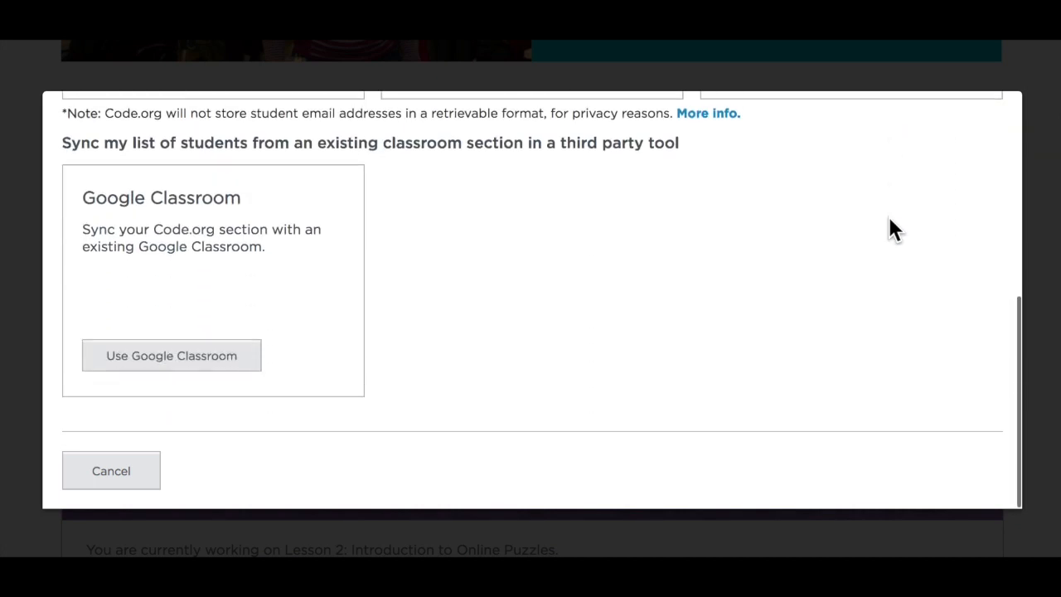
{"action": "scroll", "coordinate": [887, 214], "scroll_direction": "up", "scroll_amount": 5}
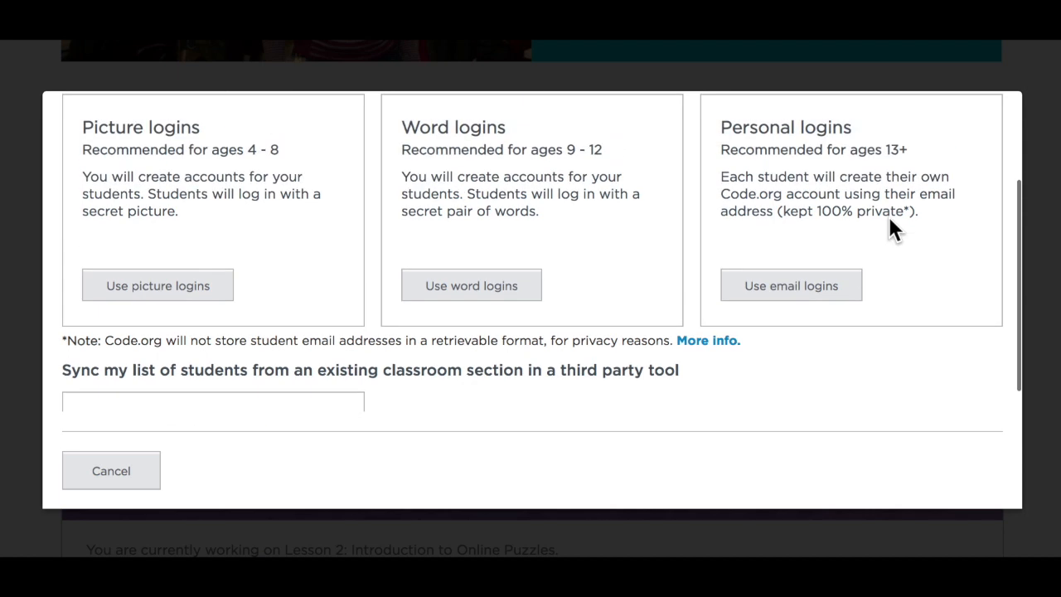
{"action": "scroll", "coordinate": [889, 219], "scroll_direction": "up", "scroll_amount": 3}
{"action": "scroll", "coordinate": [890, 218], "scroll_direction": "down", "scroll_amount": 1}
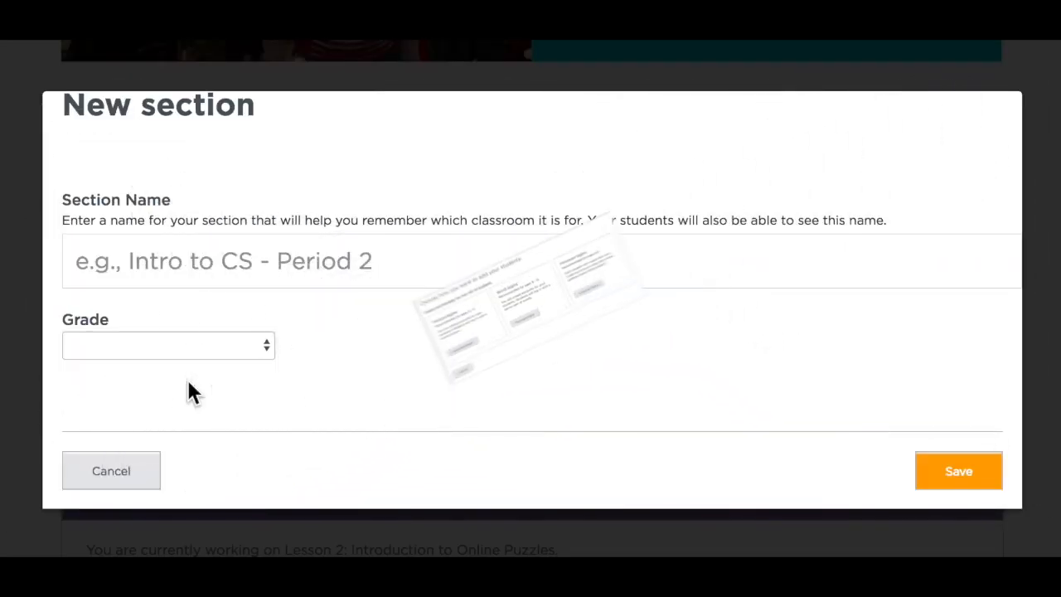
Name the new section "Picture Class" and set its grade to K
{"action": "left_click", "coordinate": [139, 251]}
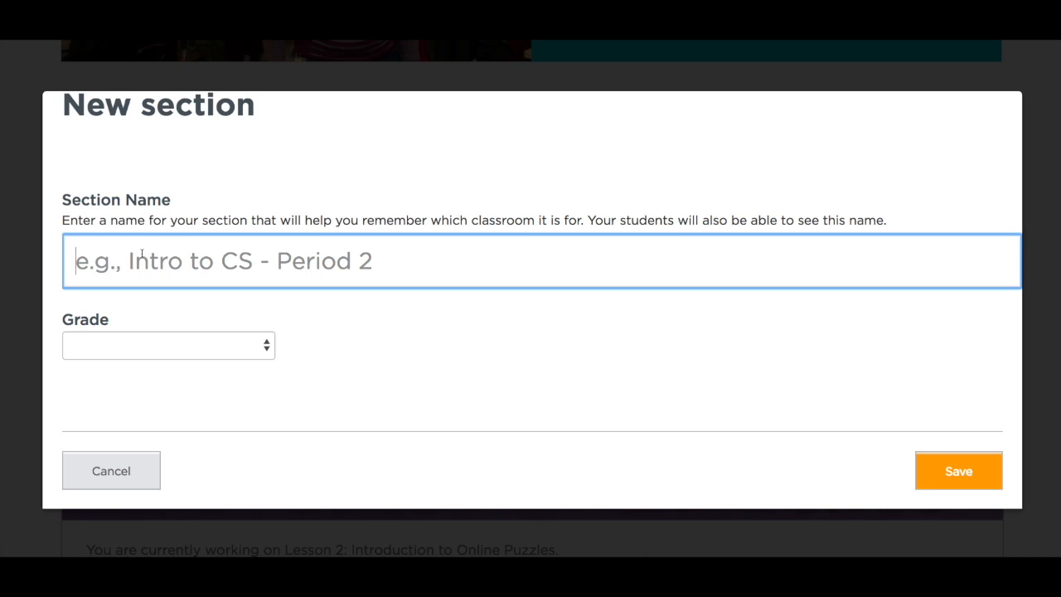
{"action": "type", "text": "Picture C"}
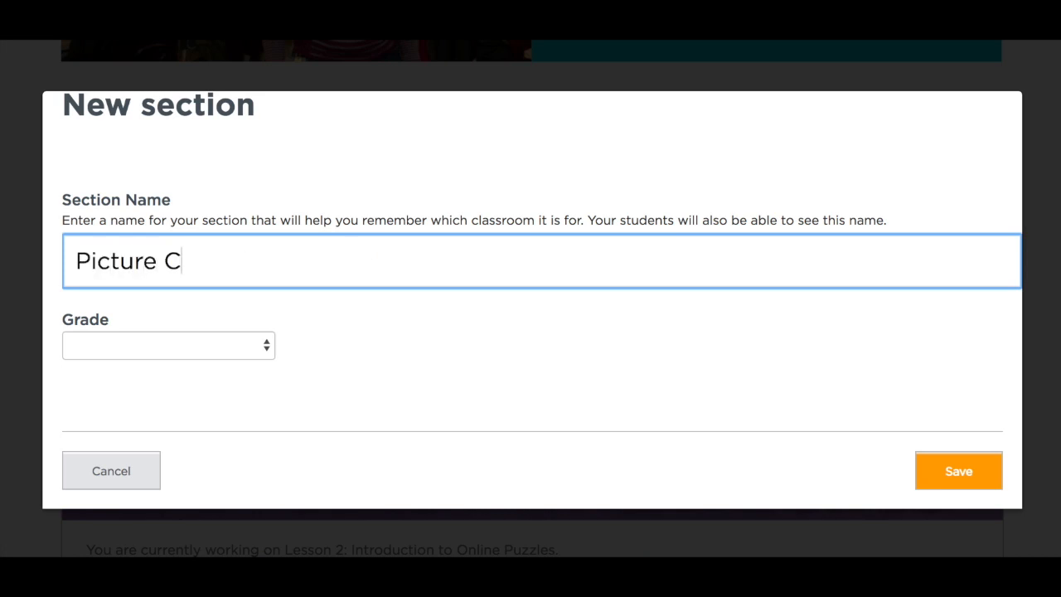
{"action": "type", "text": "lass"}
{"action": "left_click", "coordinate": [209, 346]}
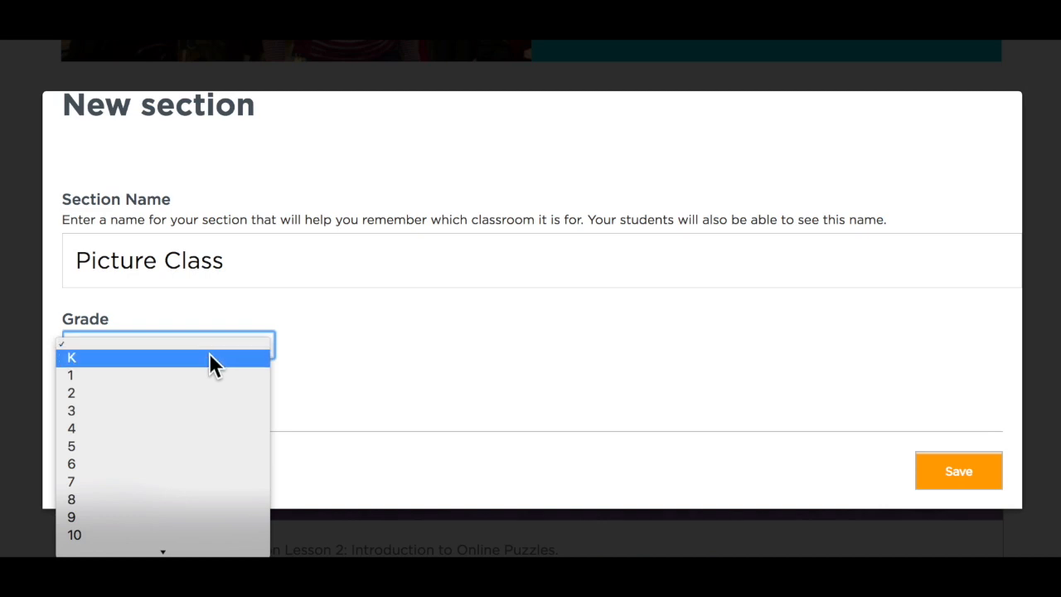
{"action": "left_click", "coordinate": [209, 357]}
Assign Course A from CS Fundamentals to the new section
{"action": "scroll", "coordinate": [209, 352], "scroll_direction": "down", "scroll_amount": 3}
{"action": "scroll", "coordinate": [208, 351], "scroll_direction": "down", "scroll_amount": 1}
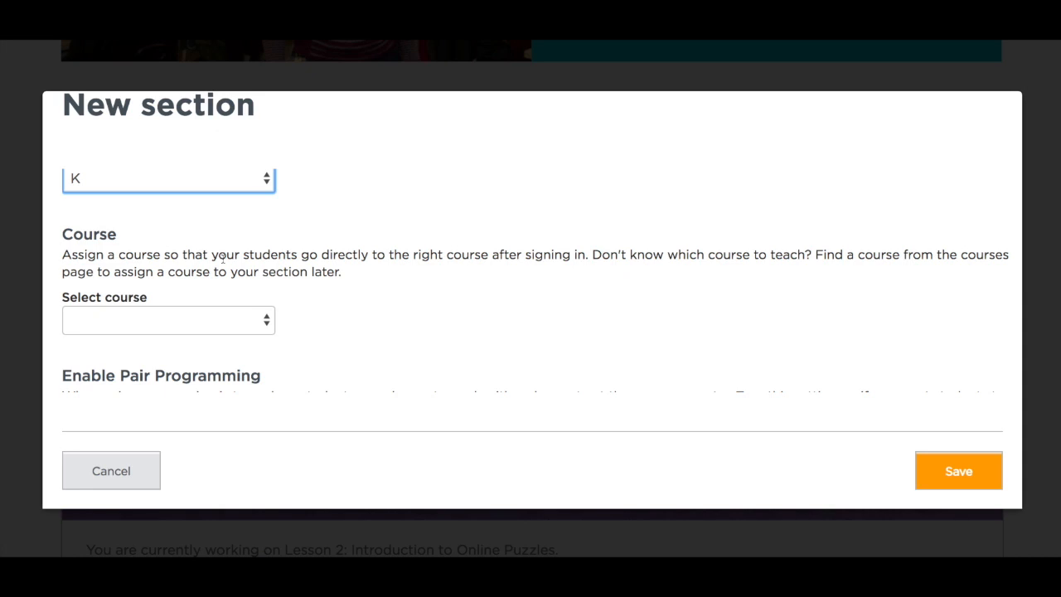
{"action": "left_click", "coordinate": [256, 320]}
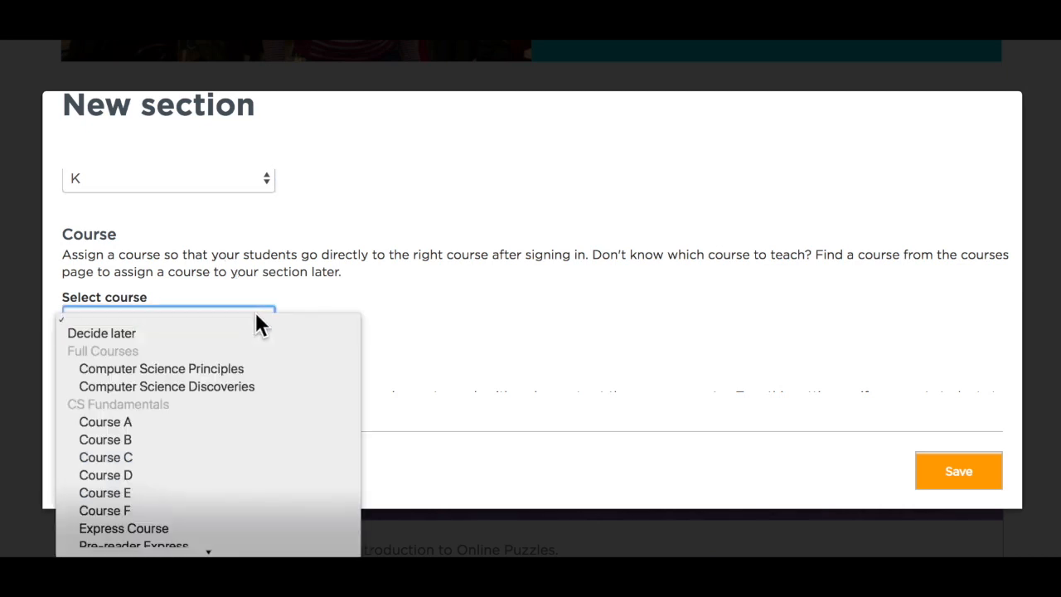
{"action": "left_click", "coordinate": [155, 423]}
Keep Lesson Extras and Pair Programming set to Yes and save the new section
{"action": "scroll", "coordinate": [348, 373], "scroll_direction": "down", "scroll_amount": 5}
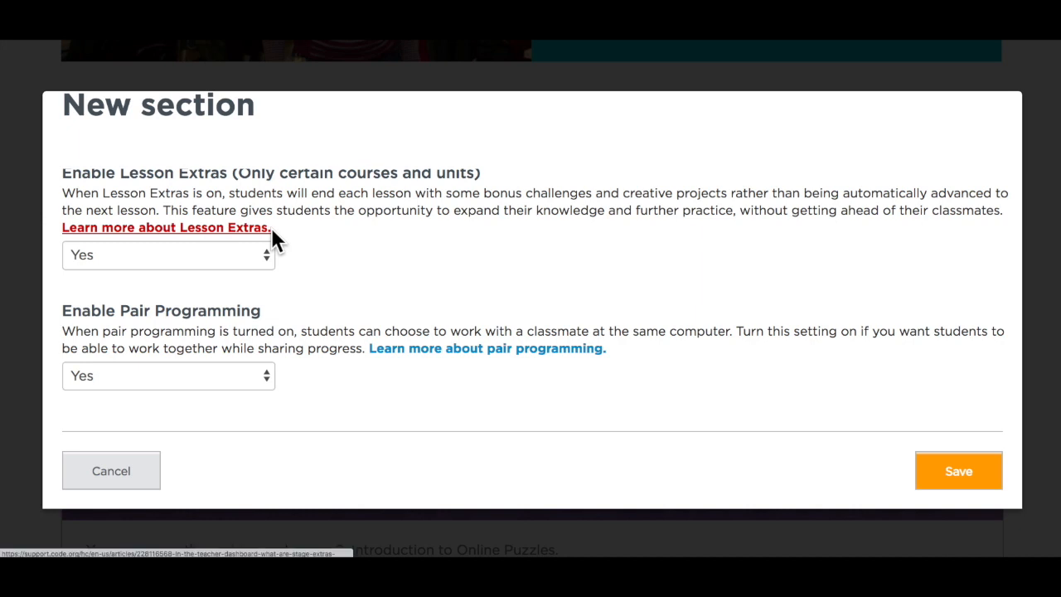
{"action": "scroll", "coordinate": [381, 269], "scroll_direction": "up", "scroll_amount": 1}
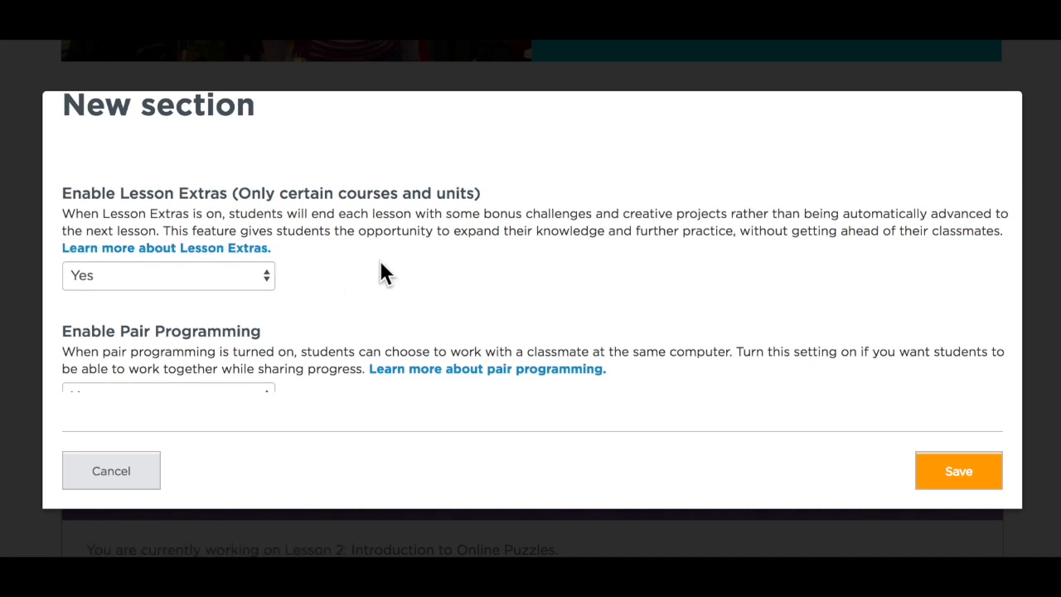
{"action": "scroll", "coordinate": [381, 272], "scroll_direction": "down", "scroll_amount": 1}
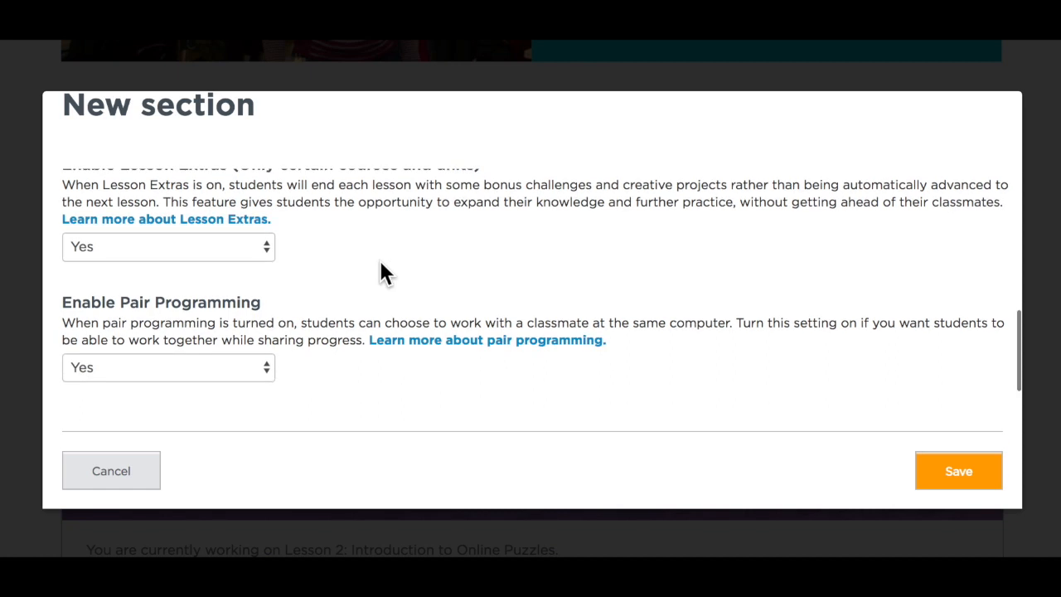
{"action": "scroll", "coordinate": [381, 272], "scroll_direction": "up", "scroll_amount": 1}
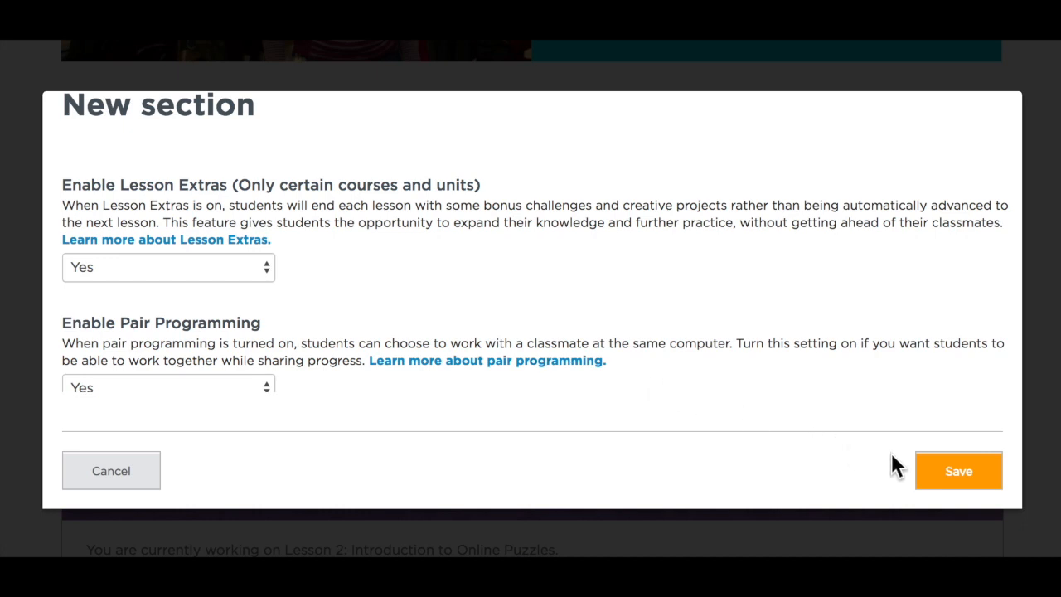
{"action": "left_click", "coordinate": [949, 464]}
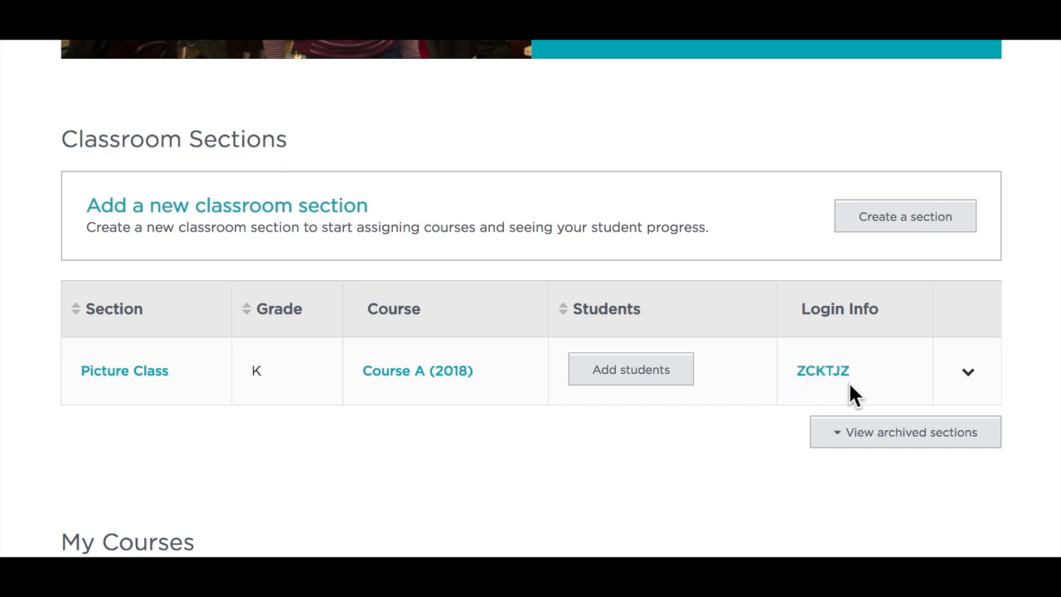
Examine the available management actions for the Picture Class section, including login cards, editing, archiving and deletion
{"action": "left_click", "coordinate": [966, 372]}
{"action": "scroll", "coordinate": [967, 373], "scroll_direction": "down", "scroll_amount": 2}
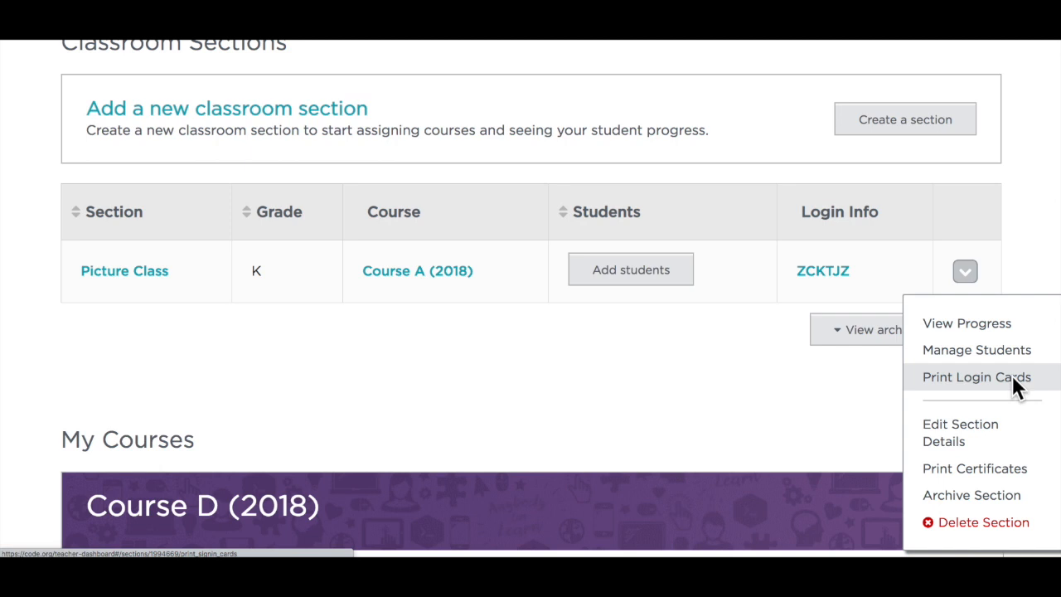
{"action": "scroll", "coordinate": [1012, 375], "scroll_direction": "down", "scroll_amount": 1}
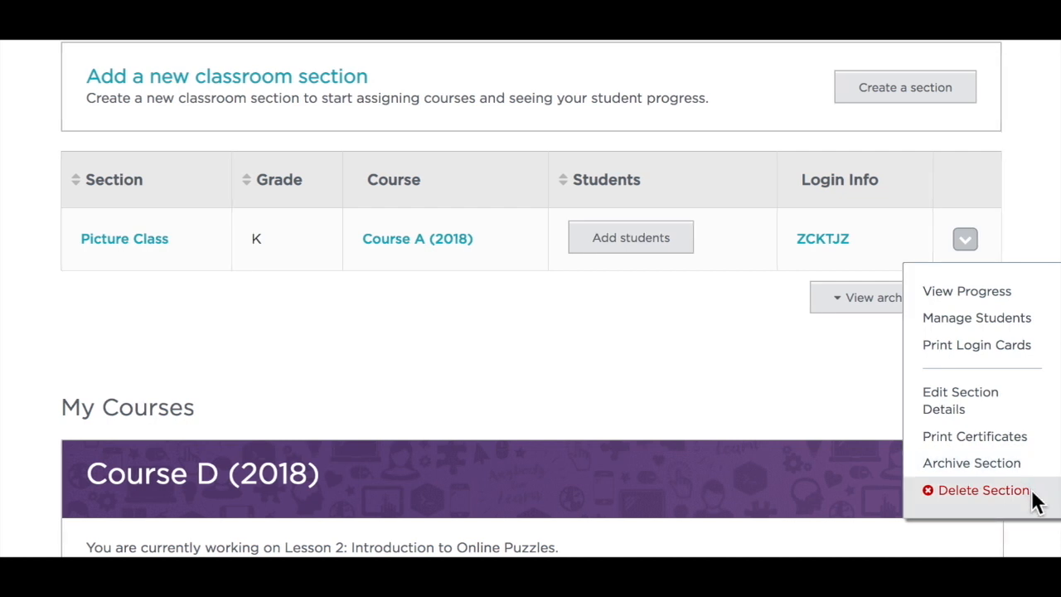
{"action": "left_click", "coordinate": [752, 387]}
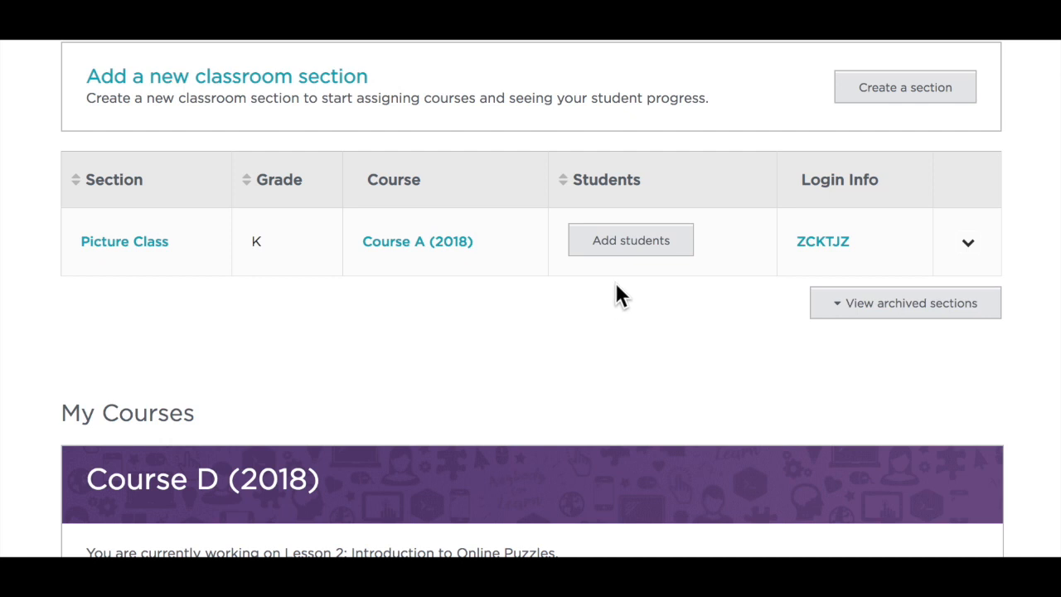
Open student management for Picture Class and start adding multiple students at once
{"action": "left_click", "coordinate": [606, 241]}
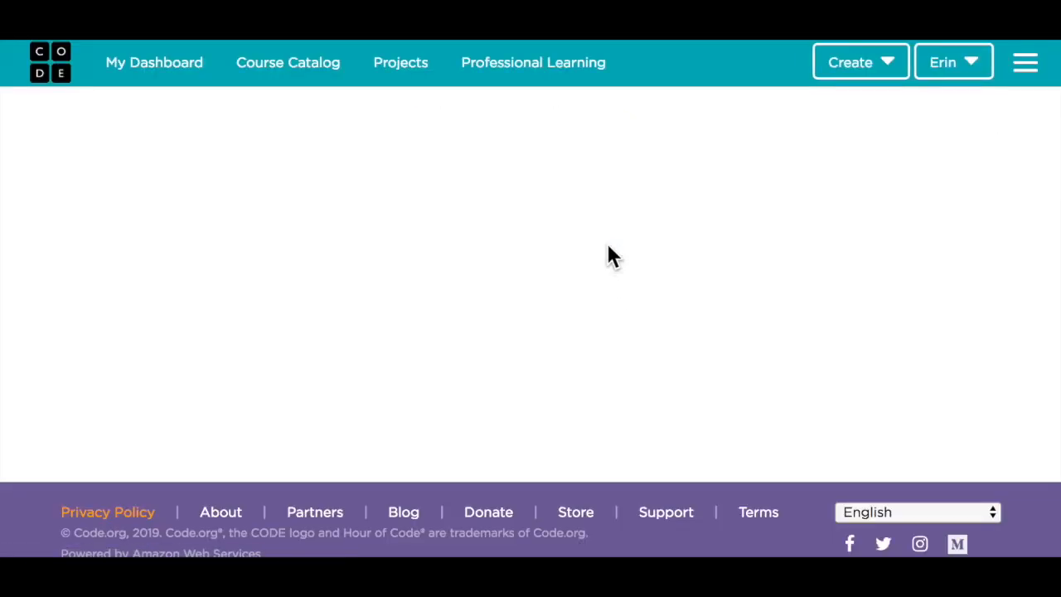
{"action": "scroll", "coordinate": [606, 243], "scroll_direction": "down", "scroll_amount": 1}
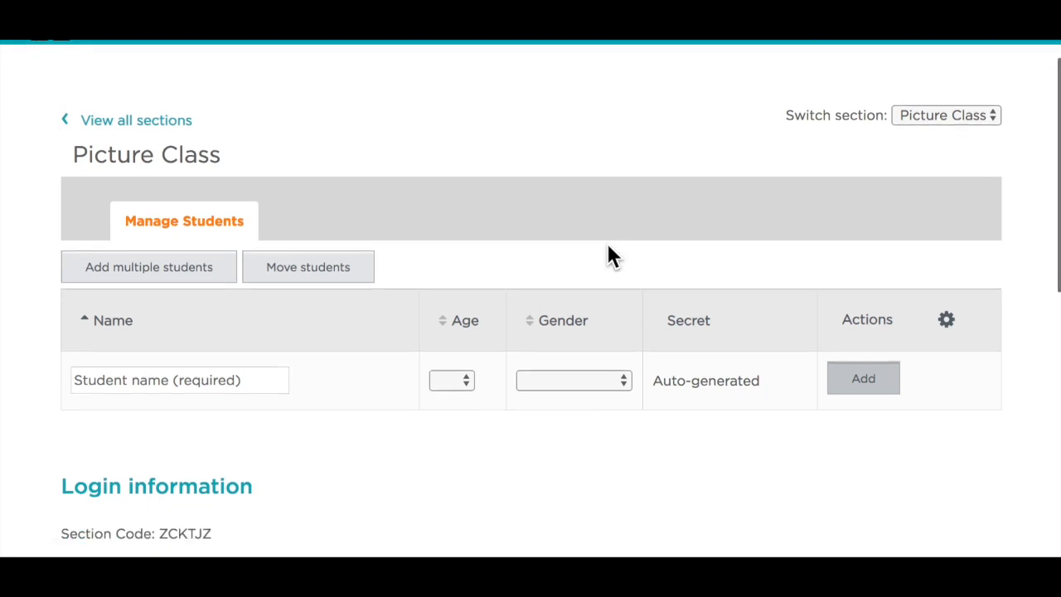
{"action": "scroll", "coordinate": [601, 249], "scroll_direction": "down", "scroll_amount": 1}
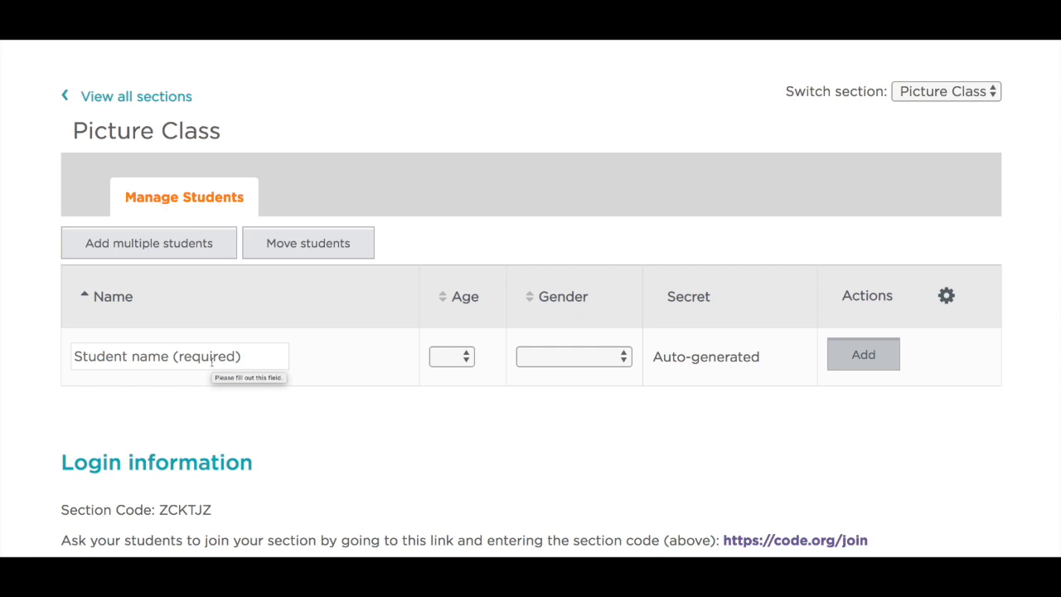
{"action": "left_click", "coordinate": [163, 248]}
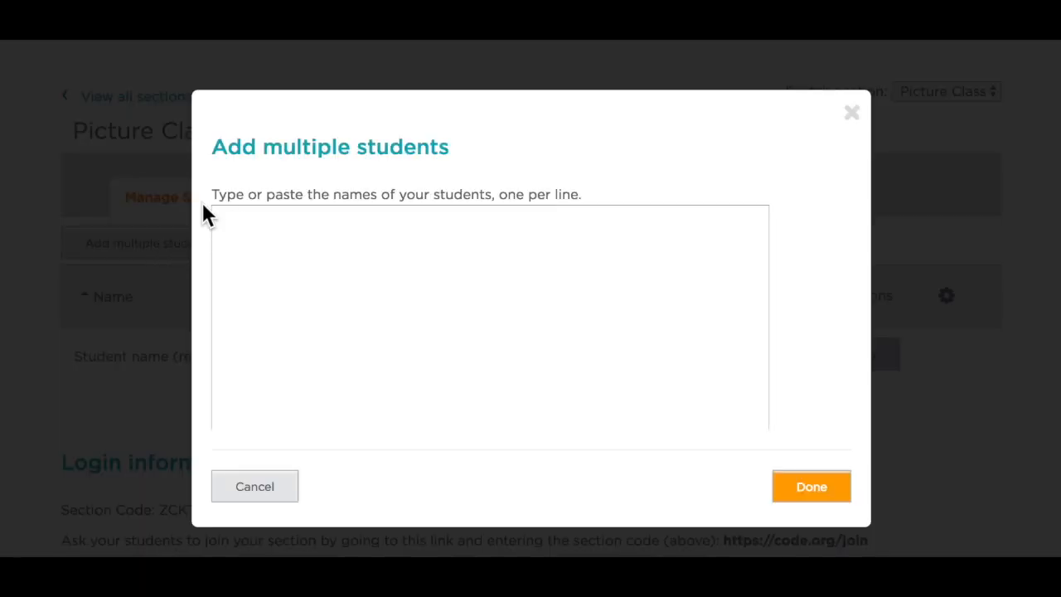
Copy the student names from the Google Docs document "fake list of students" and submit them in Code.org's multiple-student entry form
{"action": "scroll", "coordinate": [201, 207], "scroll_direction": "down", "scroll_amount": 1}
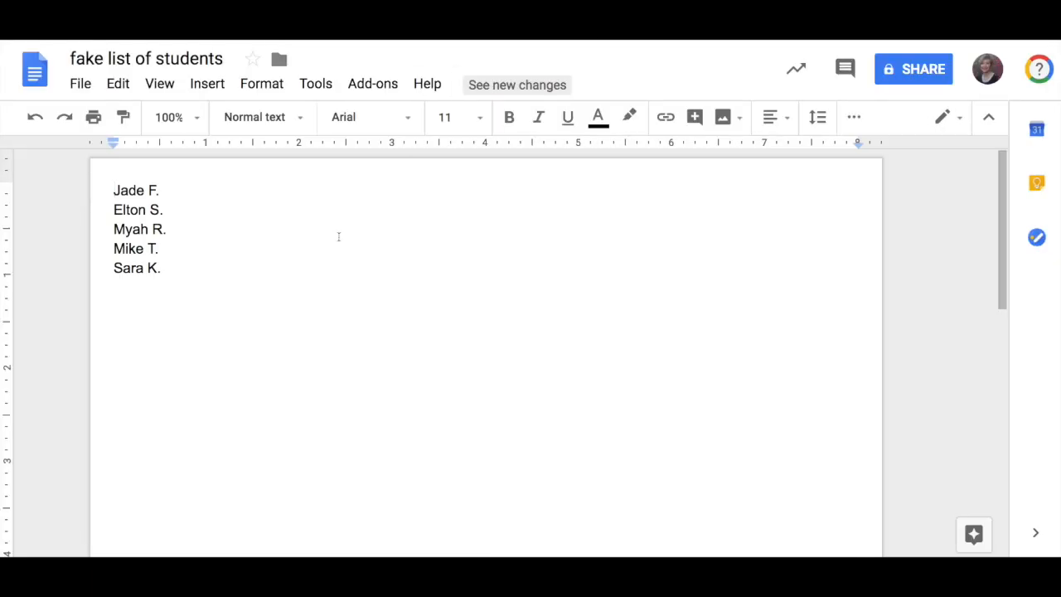
{"action": "left_click_drag", "start_coordinate": [115, 191], "coordinate": [181, 263]}
{"action": "key", "text": "ctrl+c"}
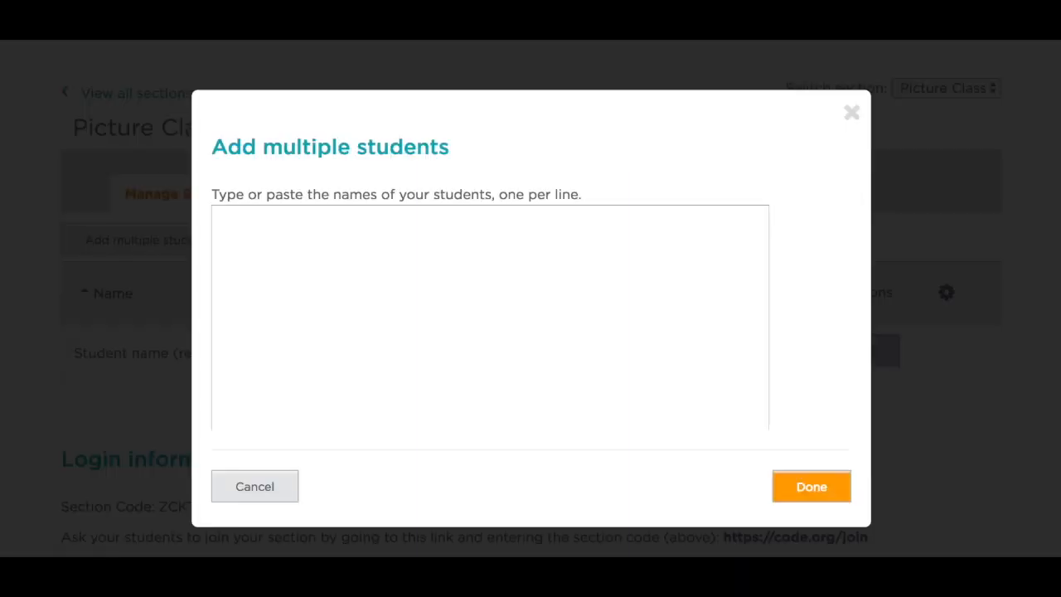
{"action": "left_click", "coordinate": [414, 251]}
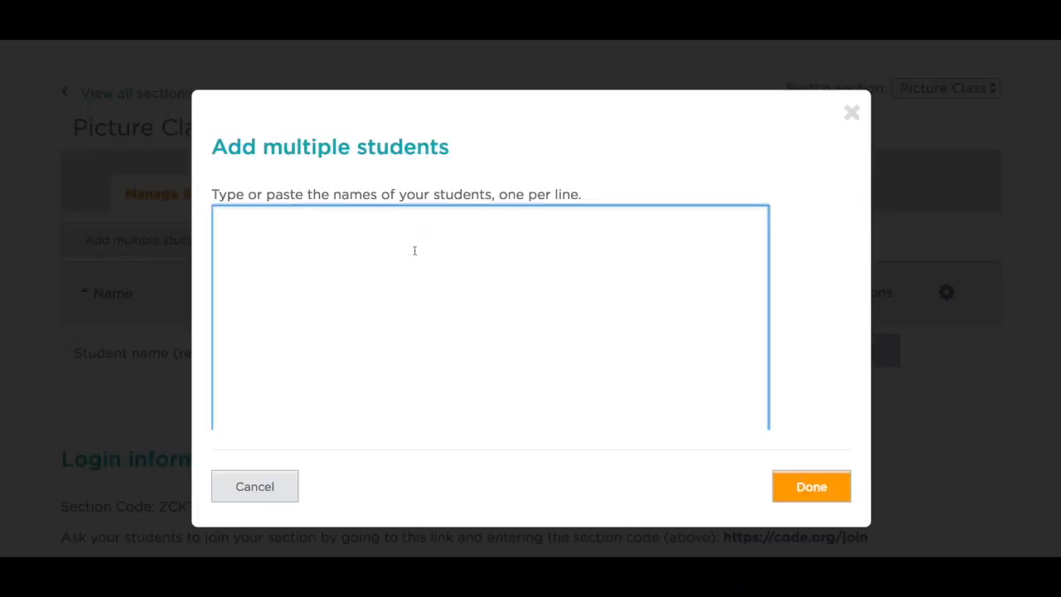
{"action": "key", "text": "ctrl+v"}
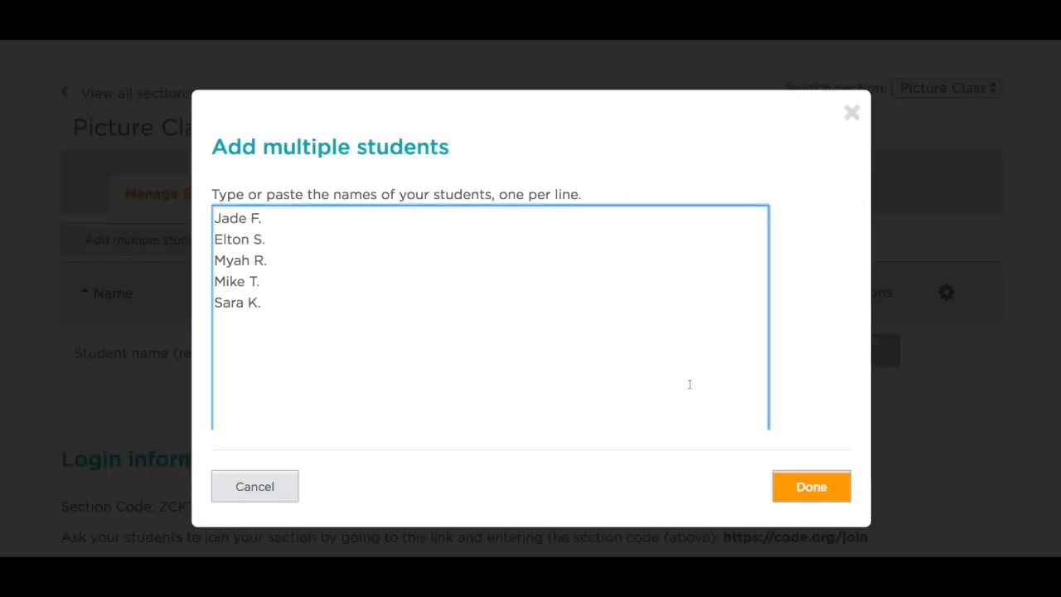
{"action": "left_click", "coordinate": [795, 481]}
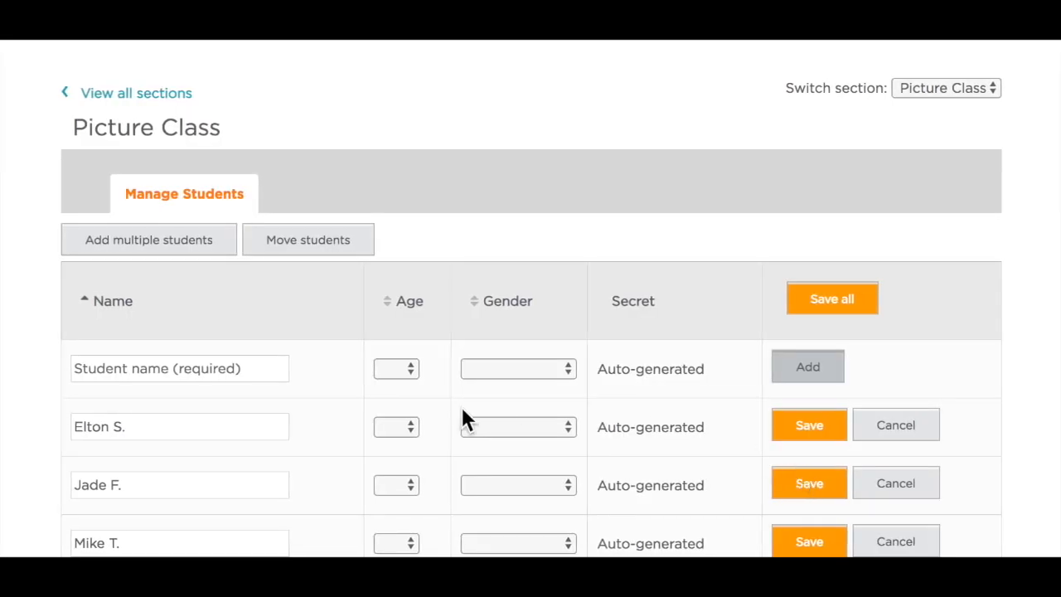
Check the list of new student entries, leaving age and gender blank, and save them all to the section
{"action": "scroll", "coordinate": [465, 419], "scroll_direction": "down", "scroll_amount": 3}
{"action": "scroll", "coordinate": [306, 368], "scroll_direction": "down", "scroll_amount": 3}
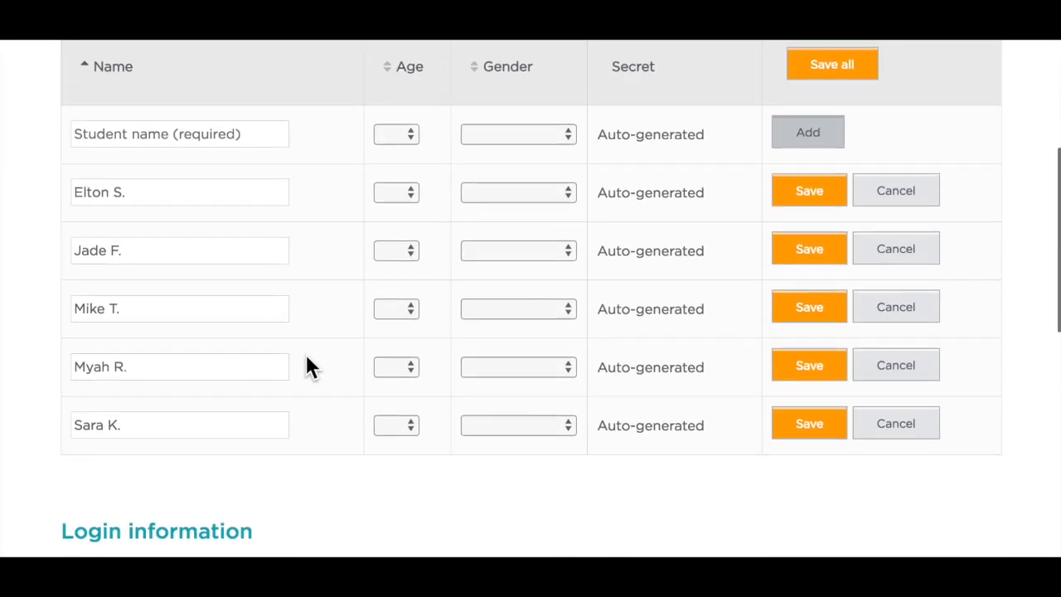
{"action": "scroll", "coordinate": [306, 365], "scroll_direction": "up", "scroll_amount": 1}
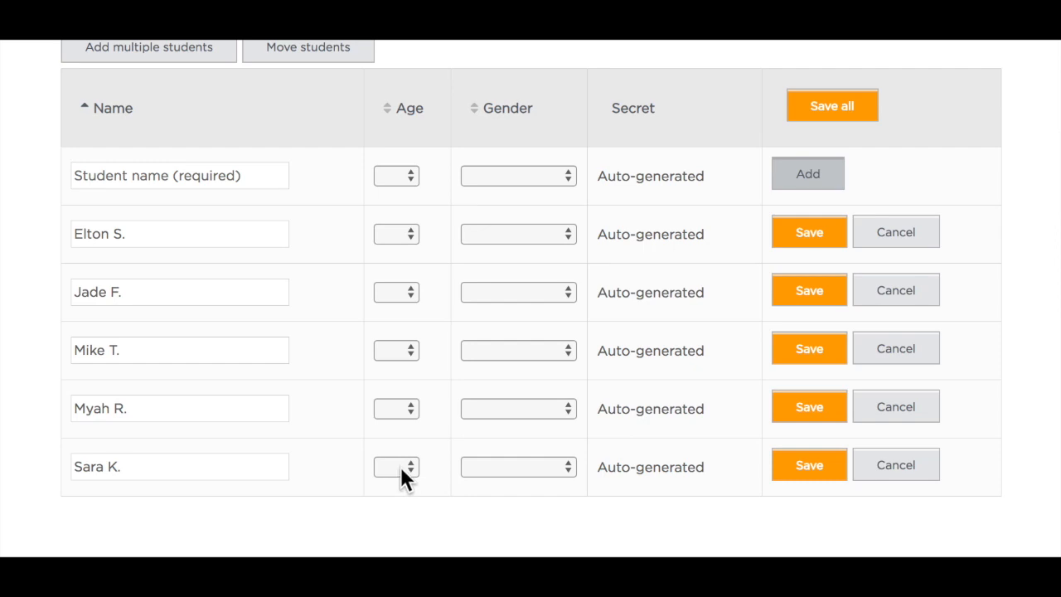
{"action": "scroll", "coordinate": [399, 463], "scroll_direction": "up", "scroll_amount": 1}
{"action": "left_click", "coordinate": [825, 116]}
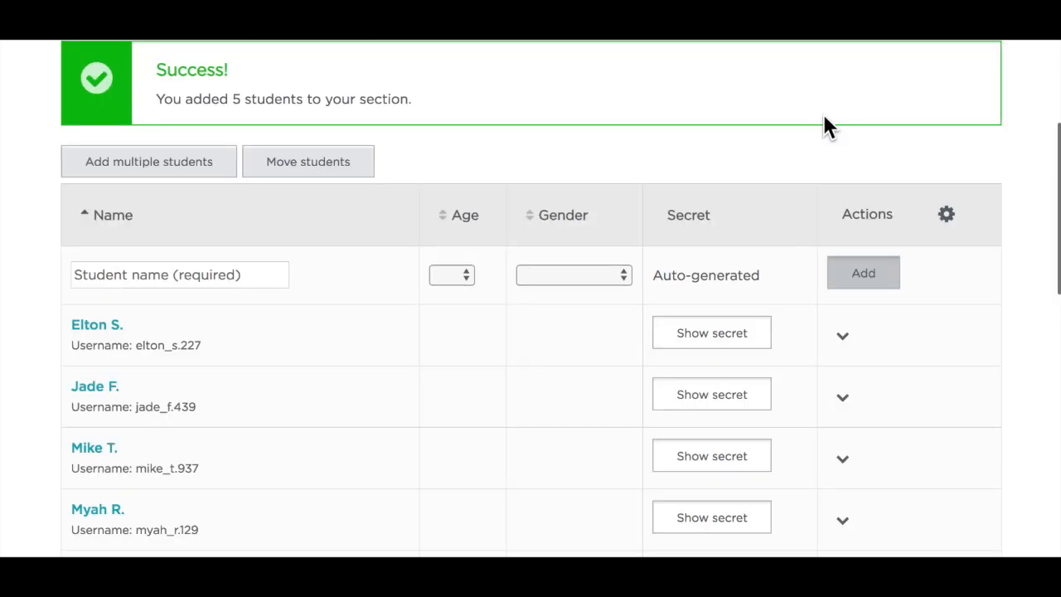
Look over the saved student list and reveal the first student's secret picture
{"action": "scroll", "coordinate": [771, 164], "scroll_direction": "down", "scroll_amount": 2}
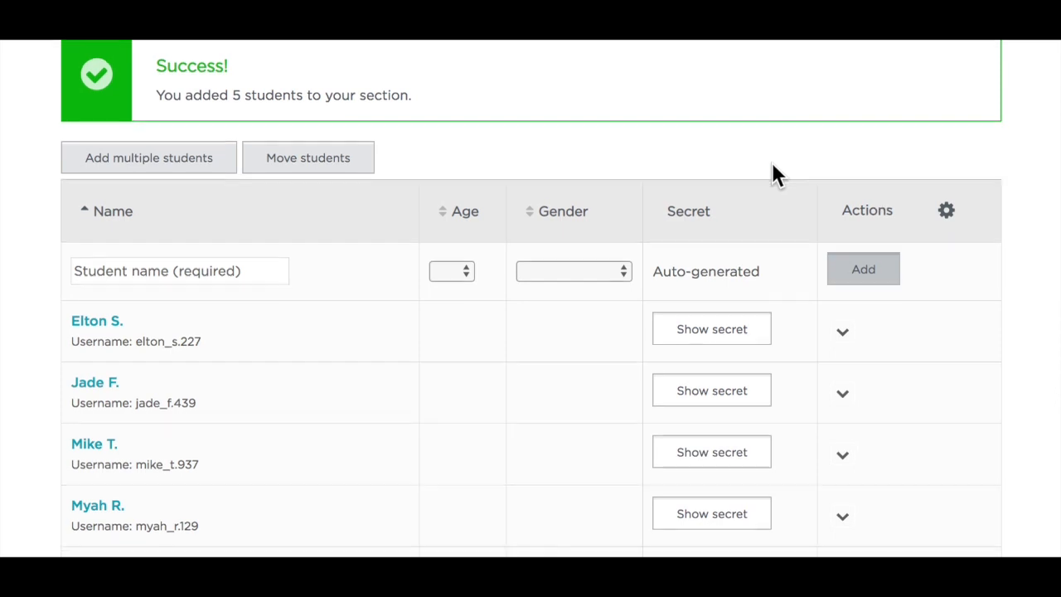
{"action": "scroll", "coordinate": [770, 174], "scroll_direction": "down", "scroll_amount": 1}
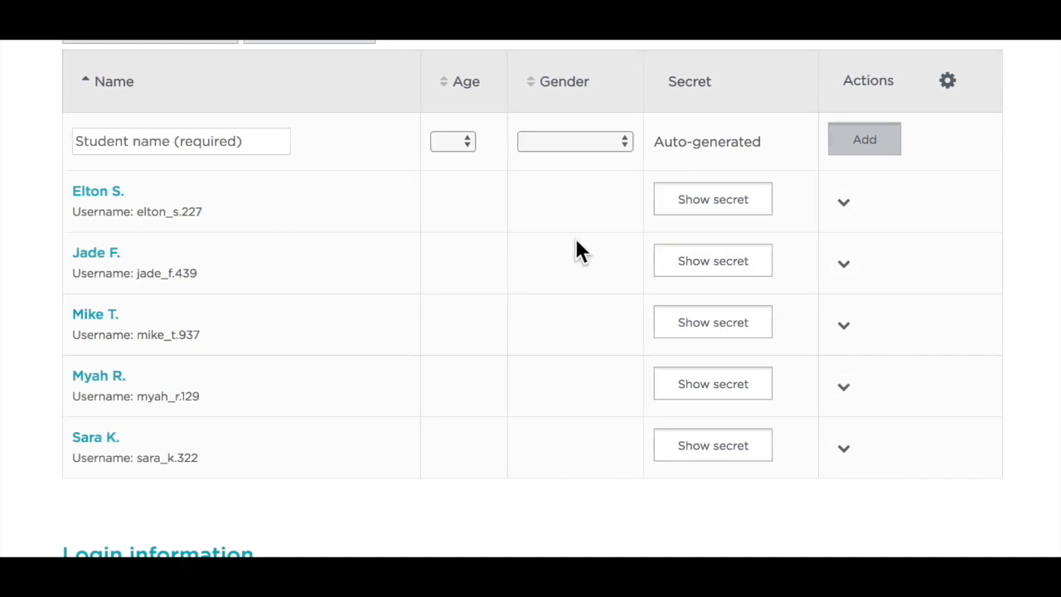
{"action": "scroll", "coordinate": [709, 212], "scroll_direction": "down", "scroll_amount": 1}
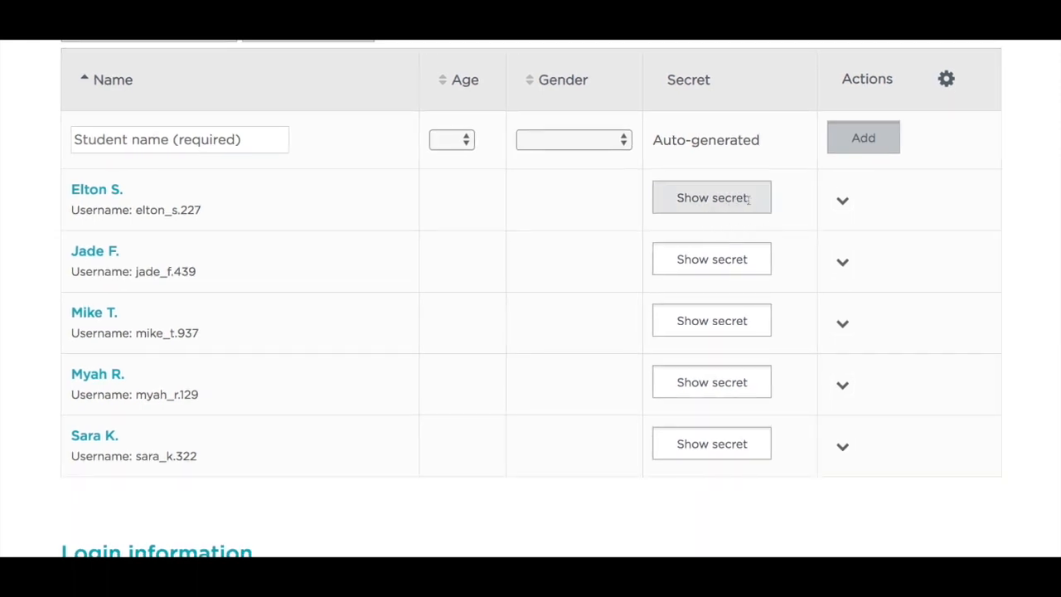
{"action": "left_click", "coordinate": [748, 199]}
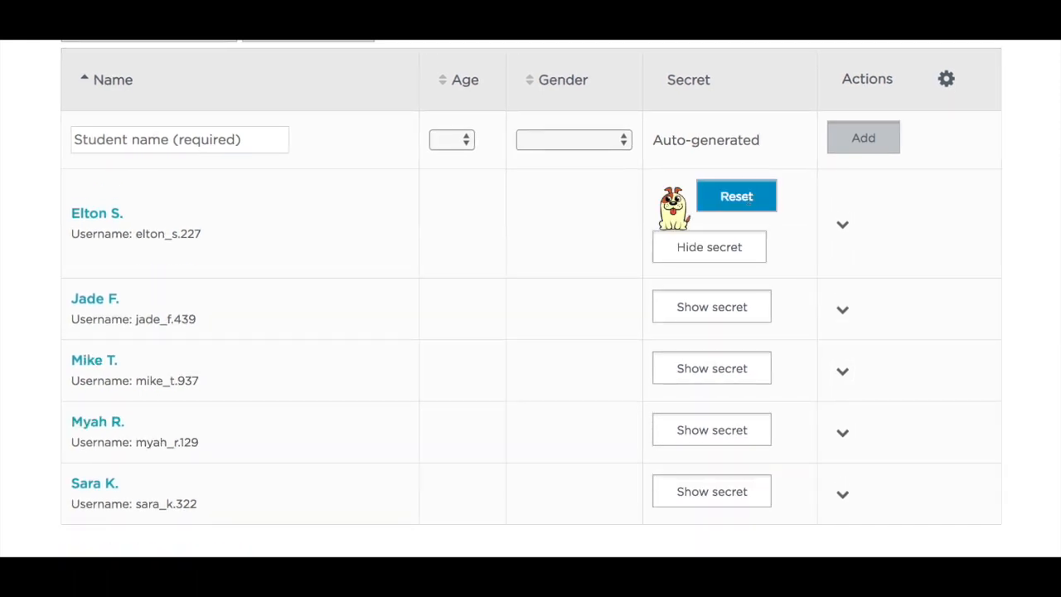
Reset the secret picture of the first student in the list so a new one is assigned
{"action": "scroll", "coordinate": [678, 225], "scroll_direction": "down", "scroll_amount": 1}
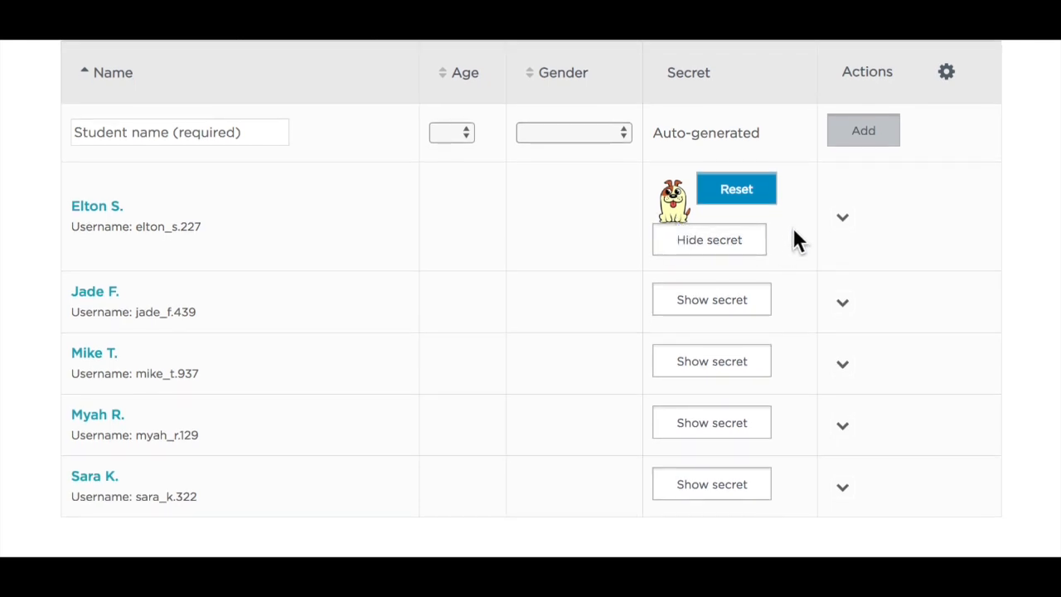
{"action": "scroll", "coordinate": [752, 190], "scroll_direction": "down", "scroll_amount": 1}
{"action": "left_click", "coordinate": [752, 191]}
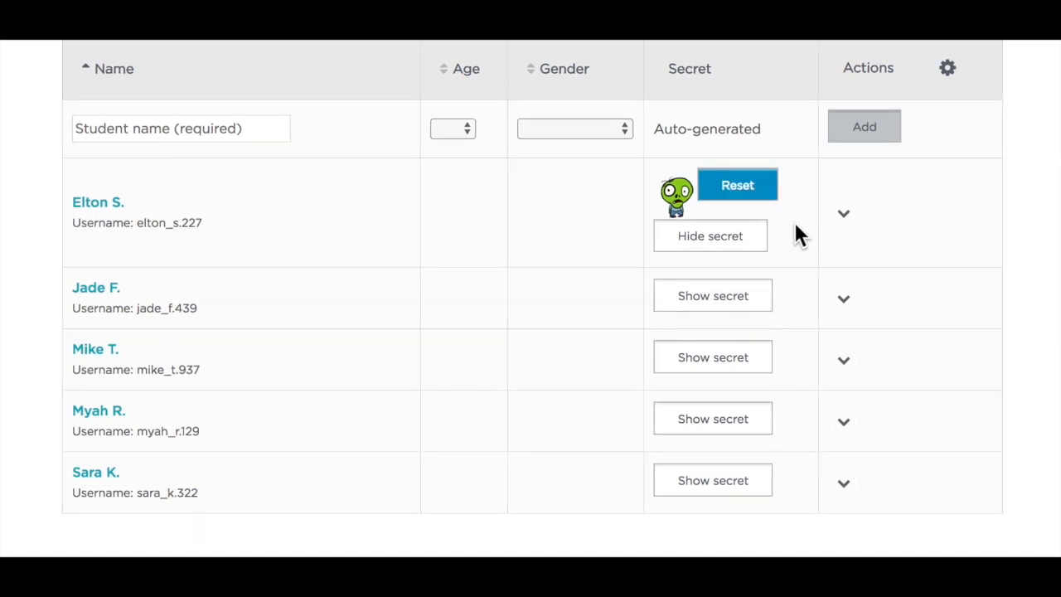
Open the first student's entry for editing and save it with the name, age and gender as they are
{"action": "left_click", "coordinate": [842, 214]}
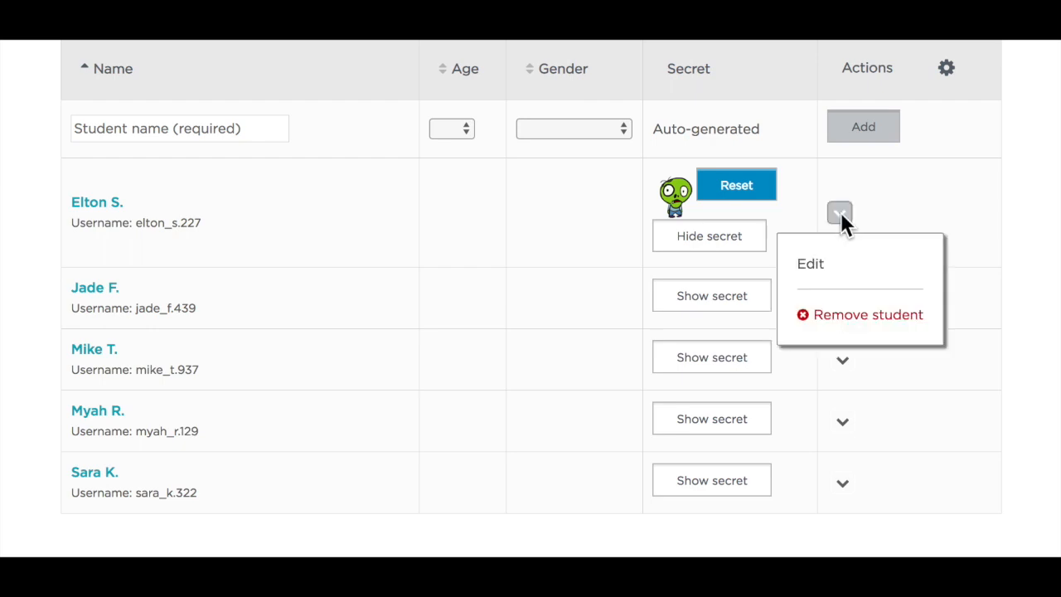
{"action": "left_click", "coordinate": [824, 264]}
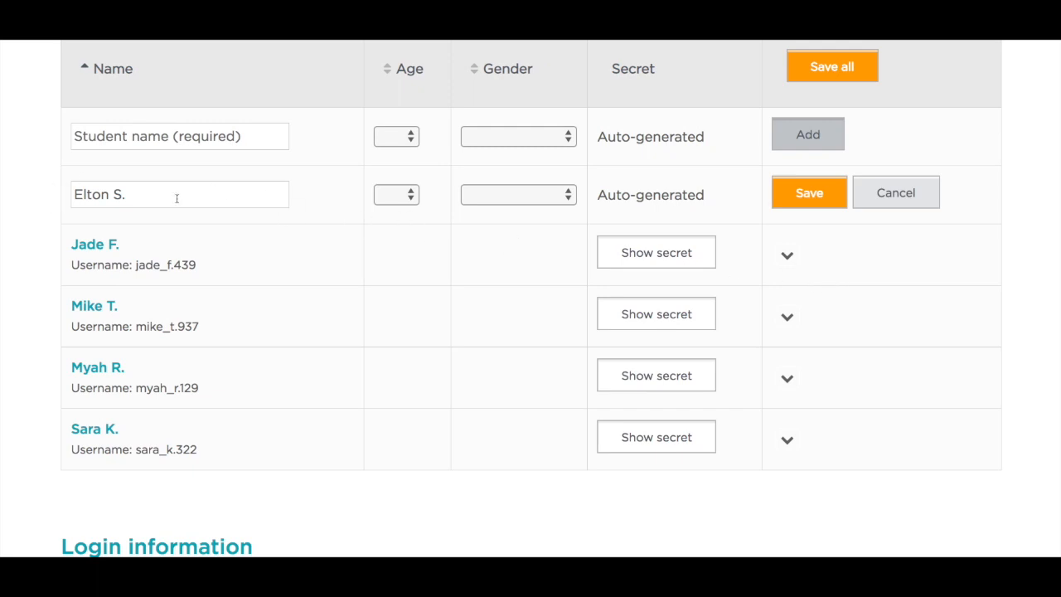
{"action": "left_click", "coordinate": [811, 203]}
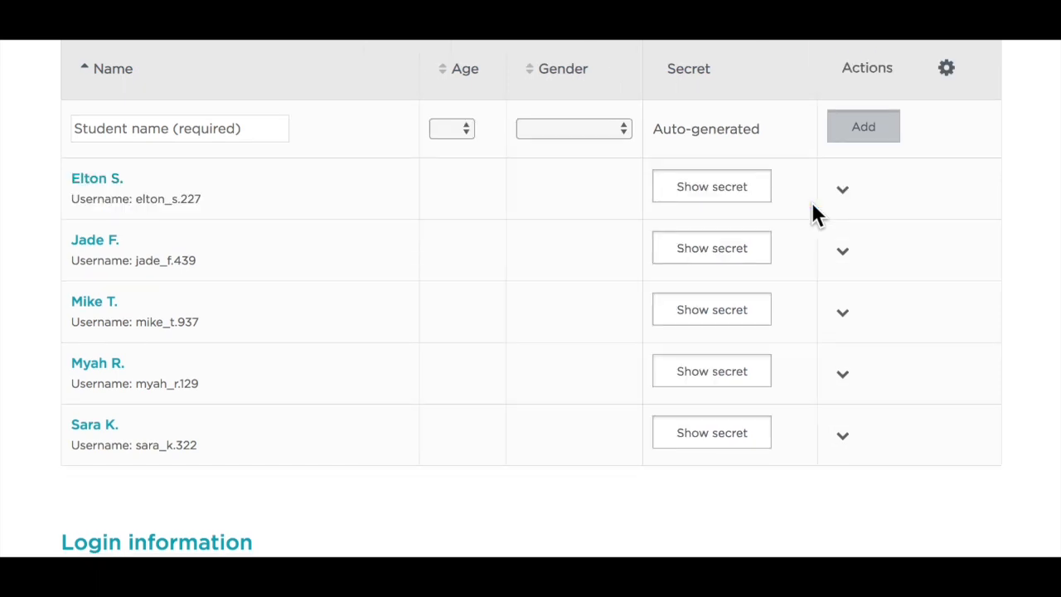
{"action": "scroll", "coordinate": [813, 208], "scroll_direction": "up", "scroll_amount": 1}
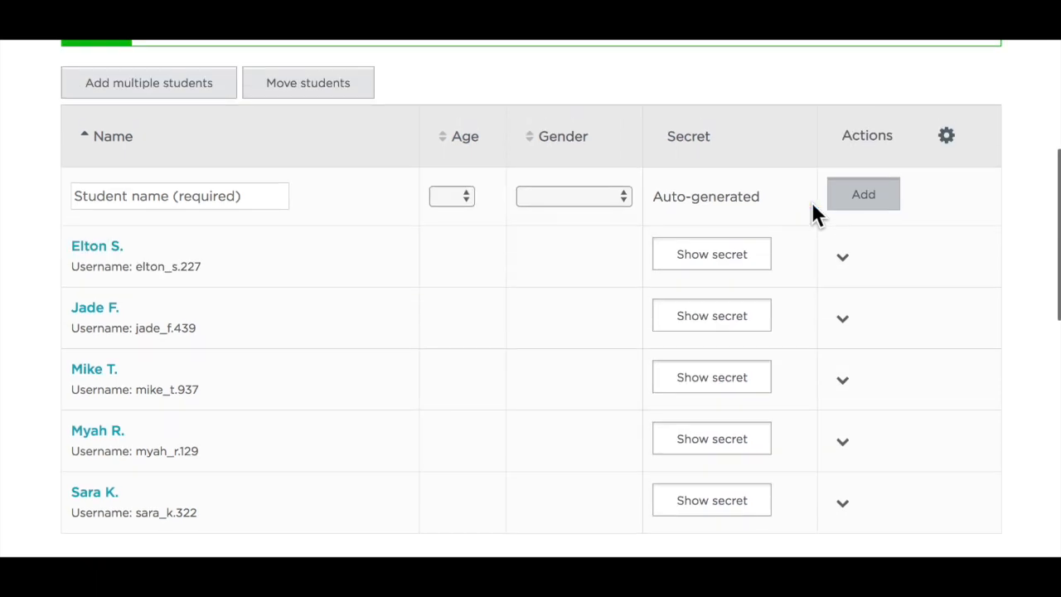